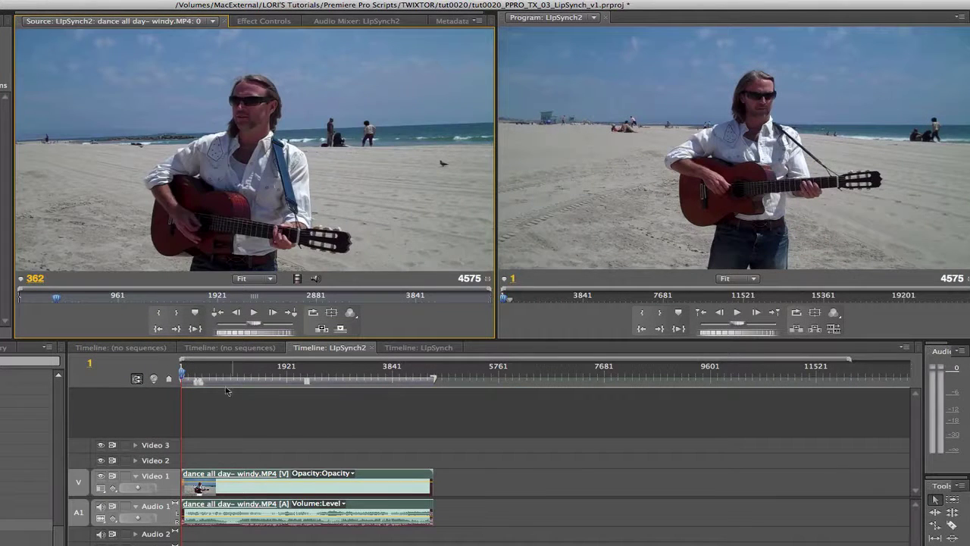
Step: Scrub the LipSynch2 sequence to frame 287, back to the start, then to frame 125
left_click_drag(182, 372, 193, 375)
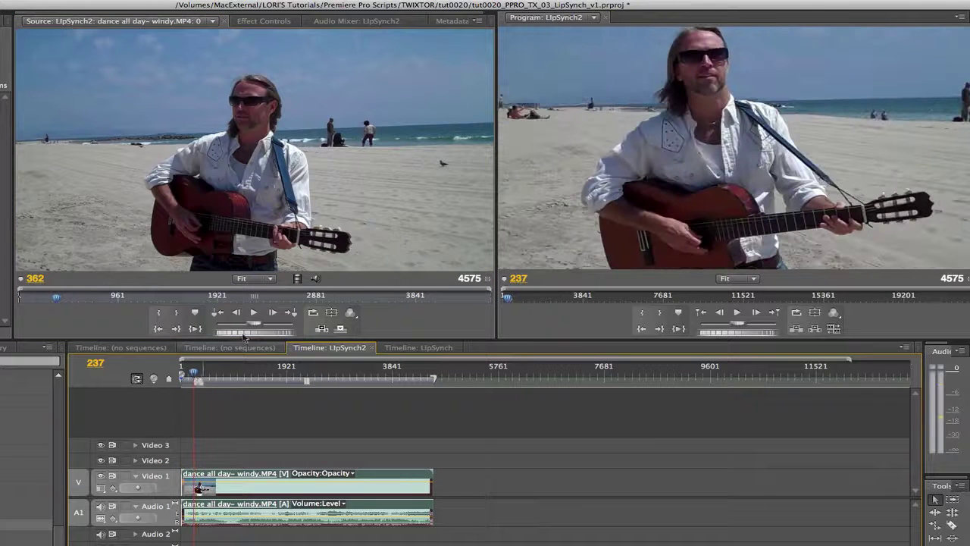
left_click(702, 313)
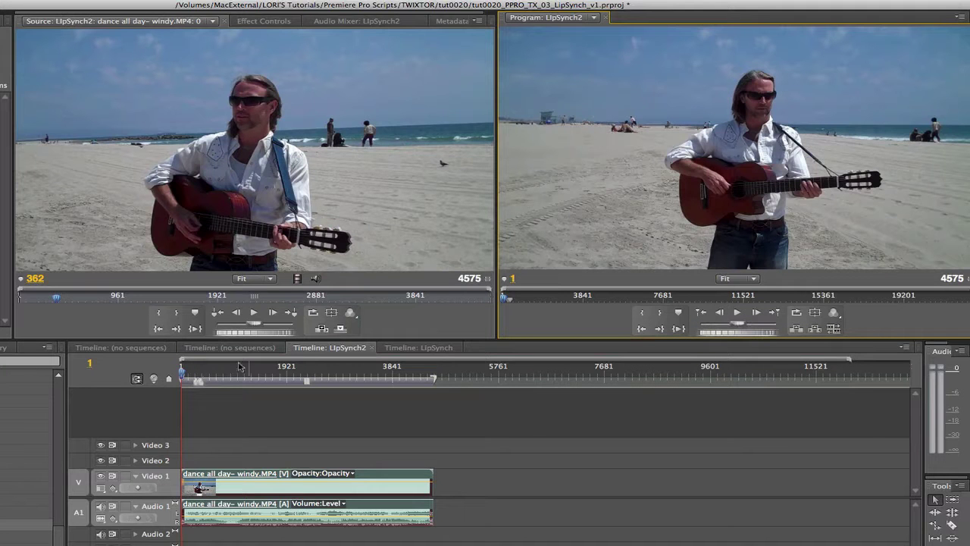
left_click_drag(183, 375, 199, 377)
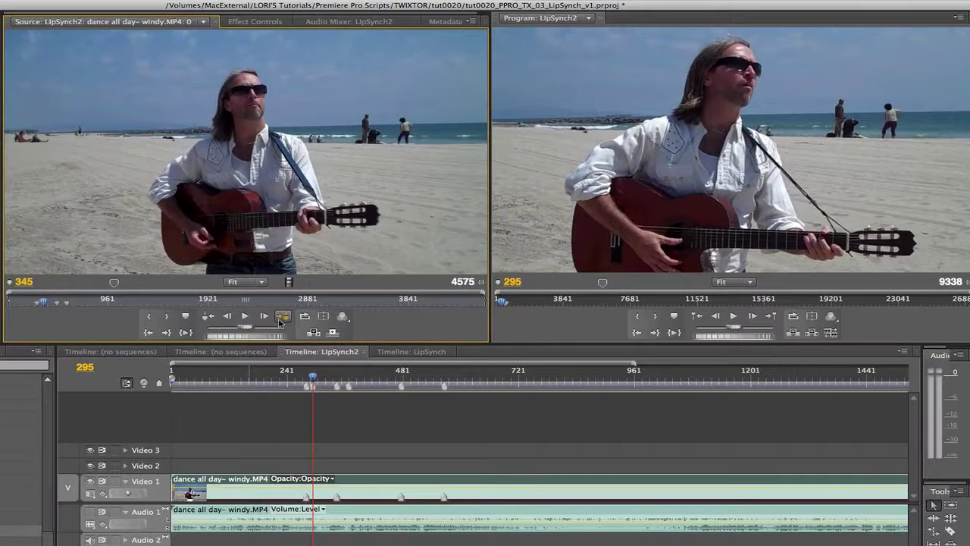
Step: Step forward and back through the clip's word markers at 282, 345 and 567
left_click(281, 320)
left_click(210, 319)
left_click(210, 319)
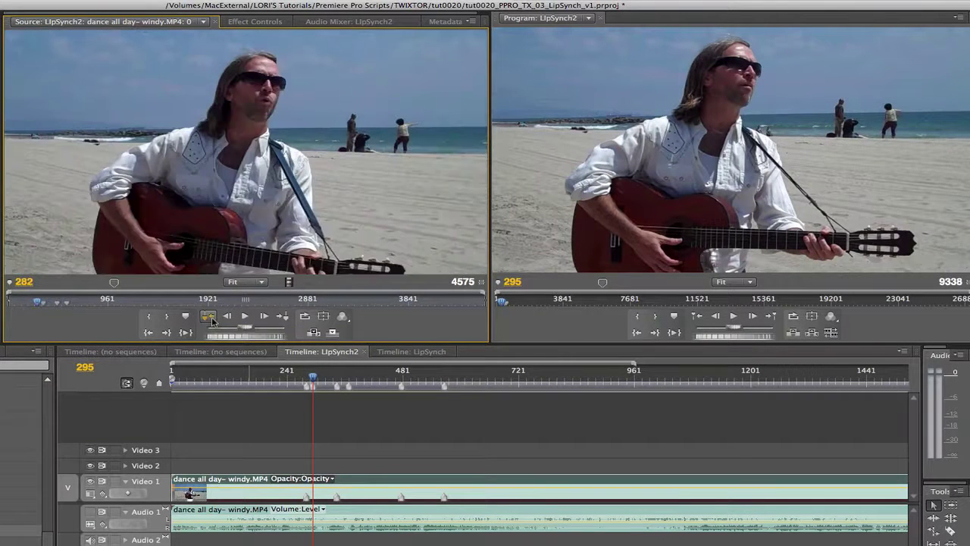
left_click(281, 319)
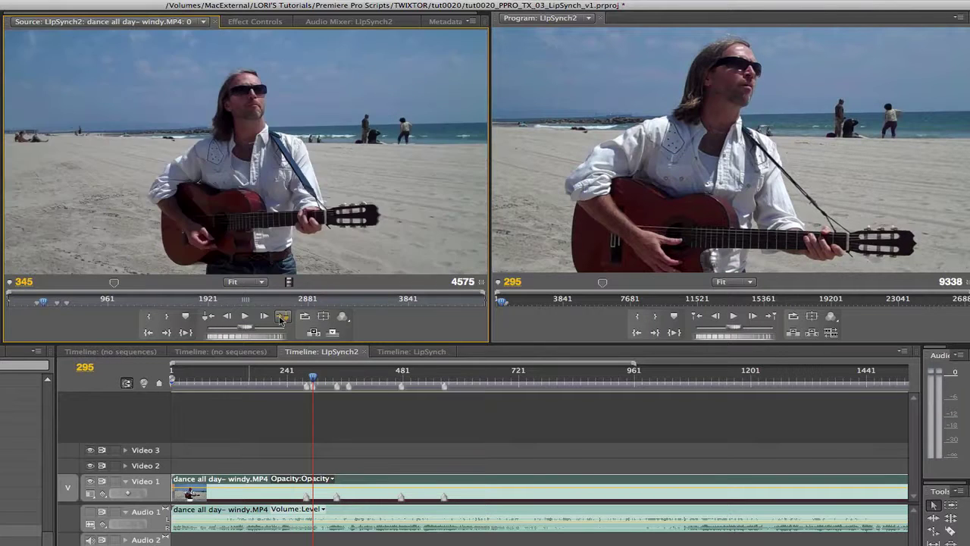
left_click(281, 319)
left_click(280, 319)
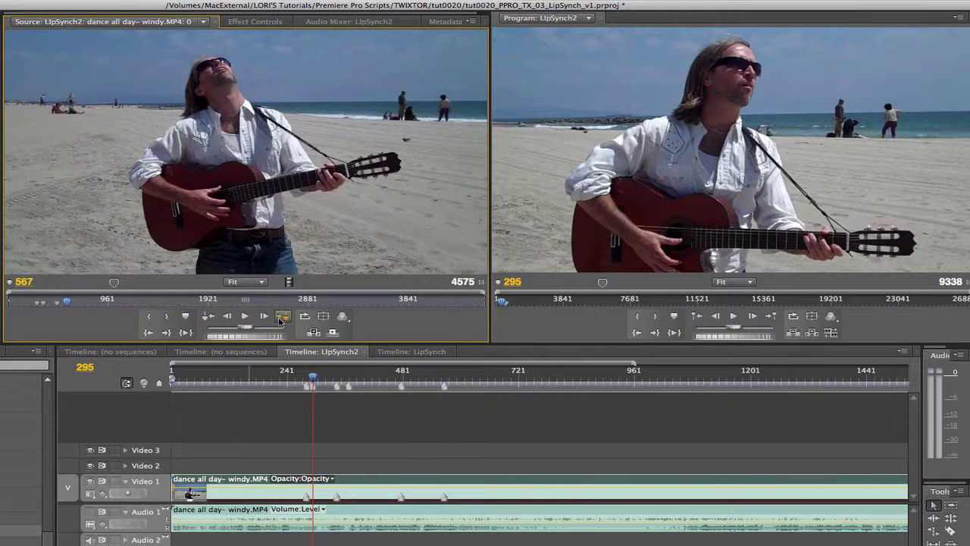
left_click(210, 319)
left_click(210, 319)
left_click(210, 318)
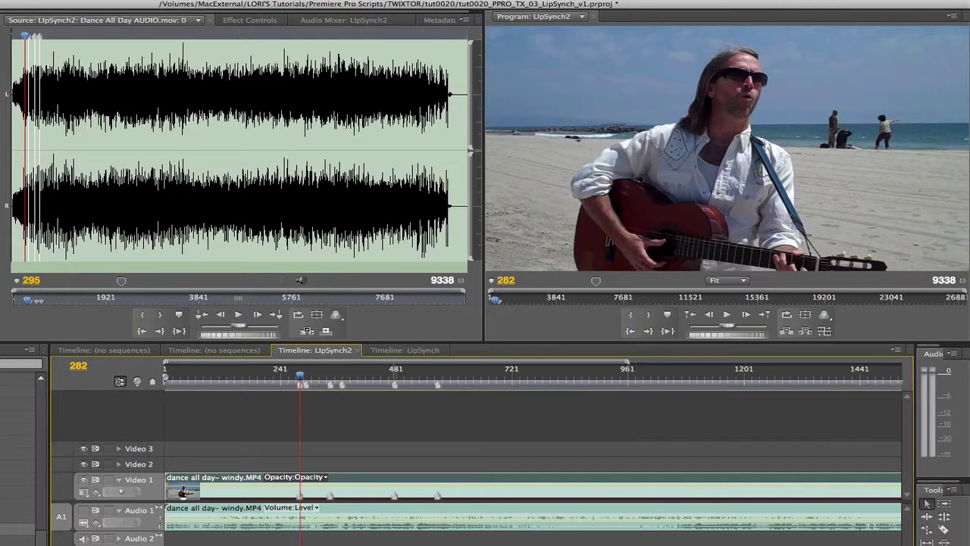
Step: Jump between the timeline markers at 282 and 345, then scrub from frame 314 to 478
key("shift+m")
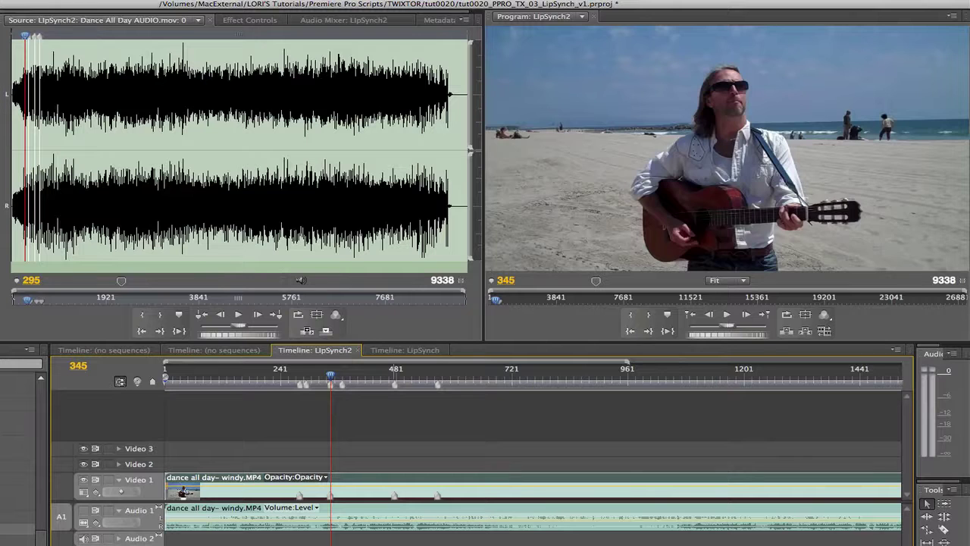
key("ctrl+shift+m")
key("shift+m")
left_click_drag(331, 376, 313, 379)
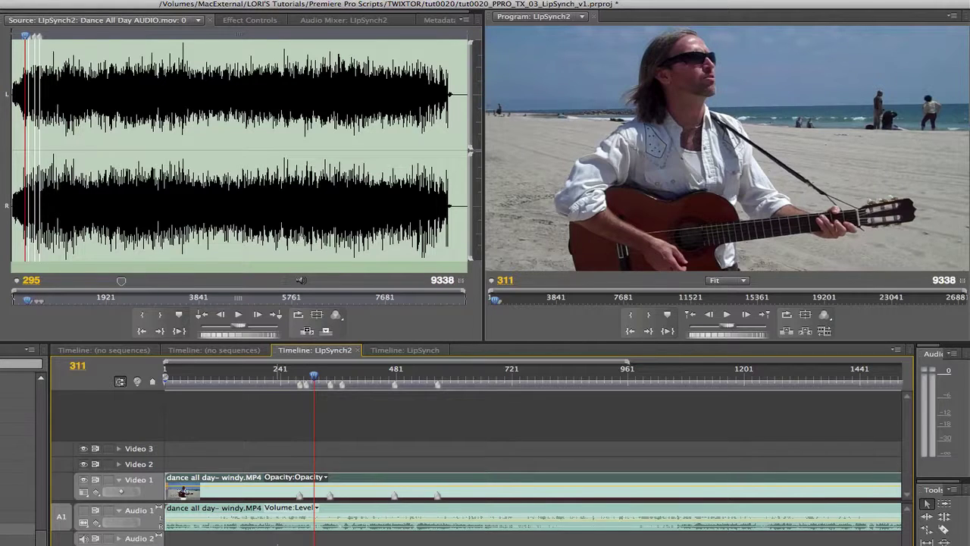
left_click_drag(314, 378, 394, 379)
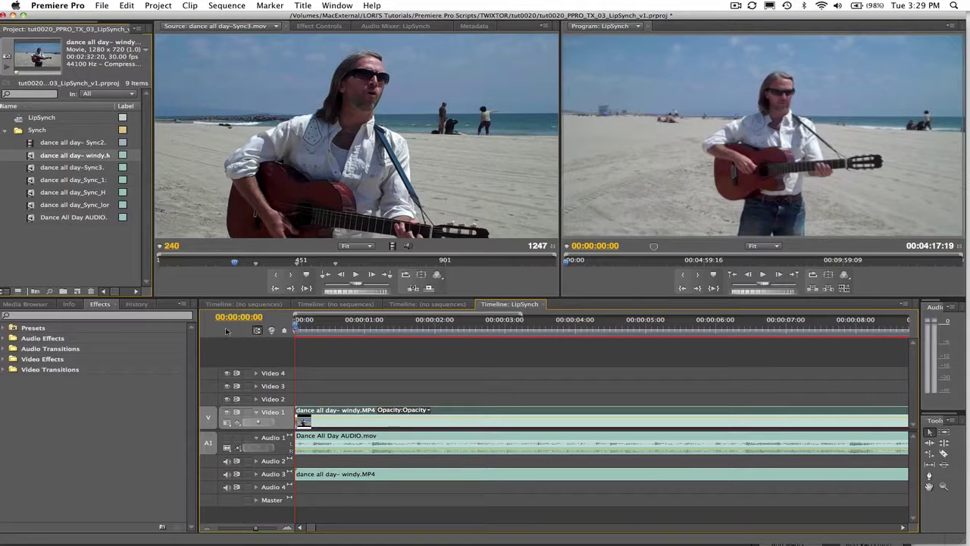
Step: Set the timeline time display to Frames, briefly trying 30 fps timecode
right_click(248, 318)
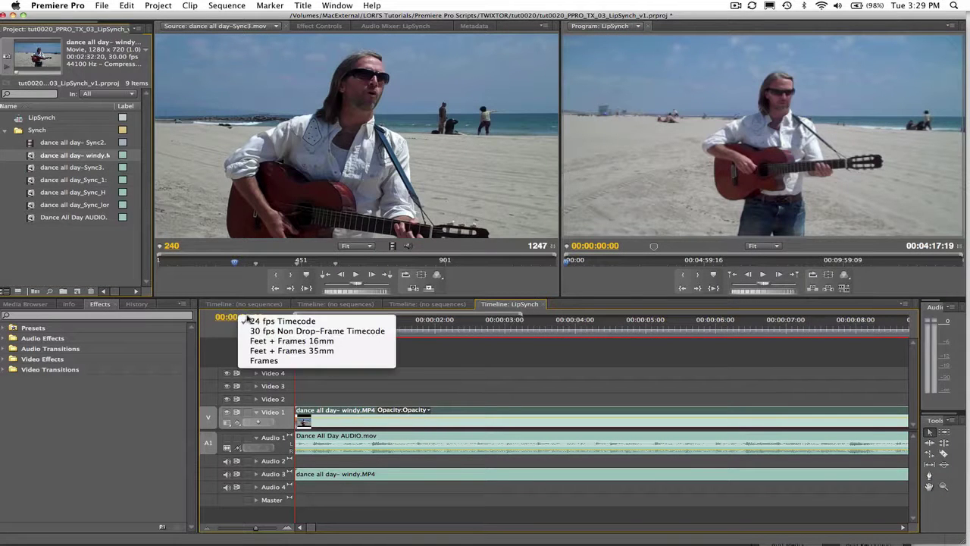
left_click(264, 360)
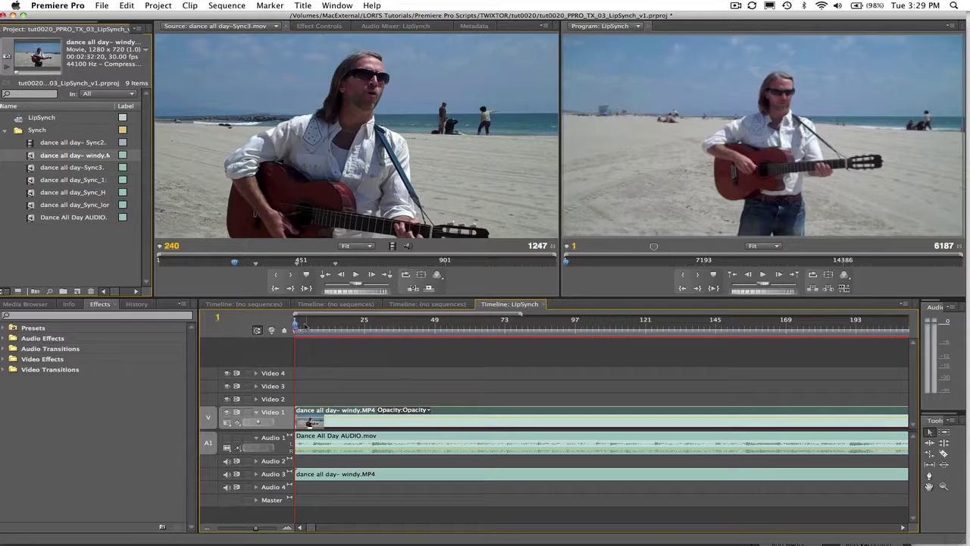
key("space")
key("space")
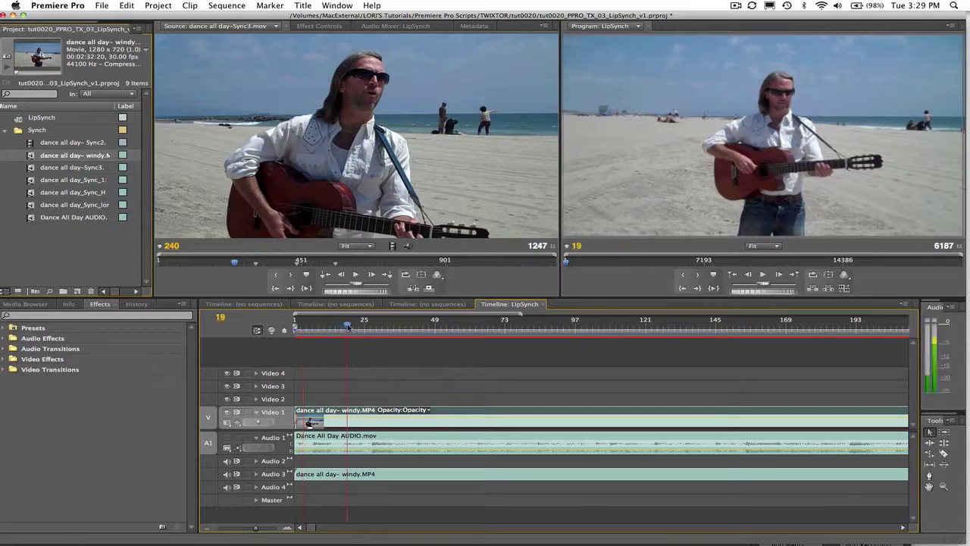
right_click(220, 319)
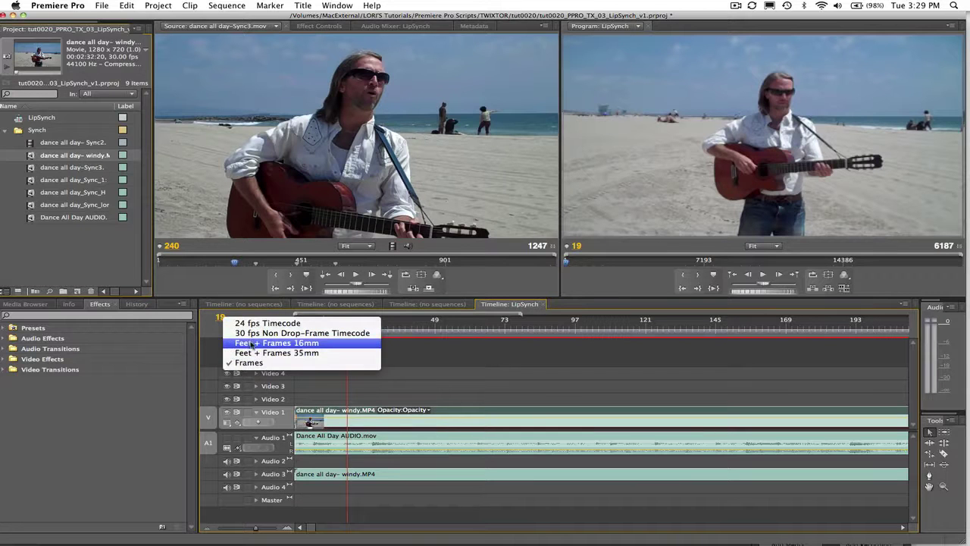
left_click(257, 333)
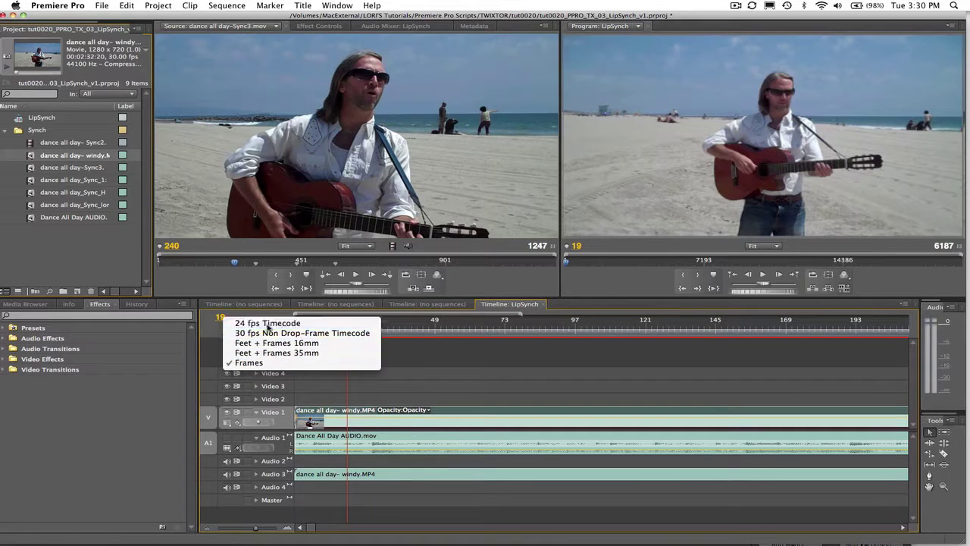
right_click(256, 319)
left_click(271, 364)
Step: Expand Video Effects and the RE:Vision Plug-ins group to reach Twixtor
left_click(4, 360)
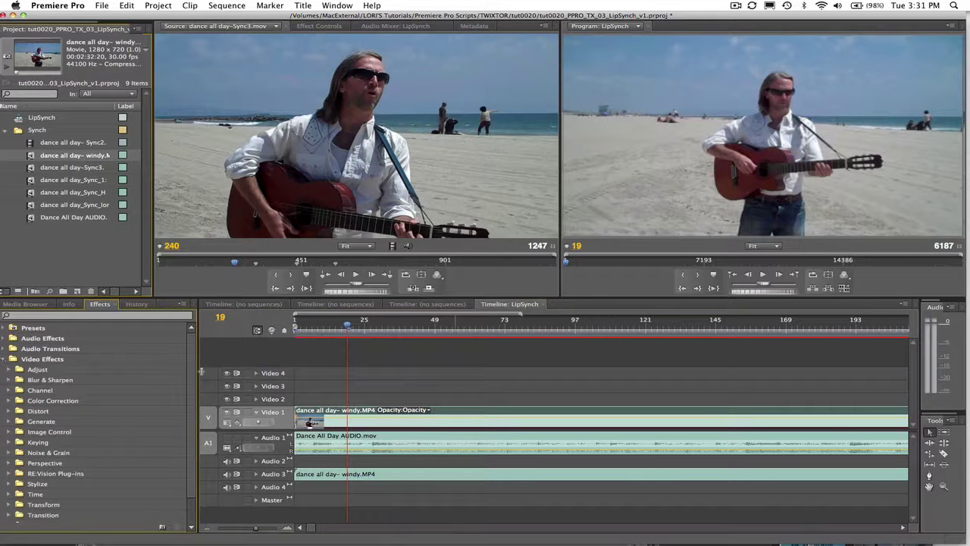
scroll(145, 417, "down", 3)
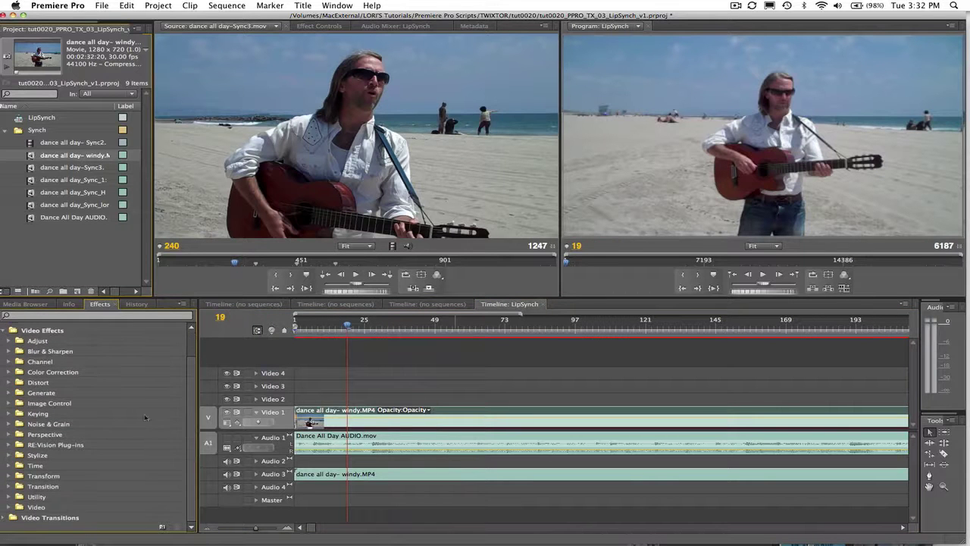
left_click(9, 446)
scroll(182, 406, "down", 10)
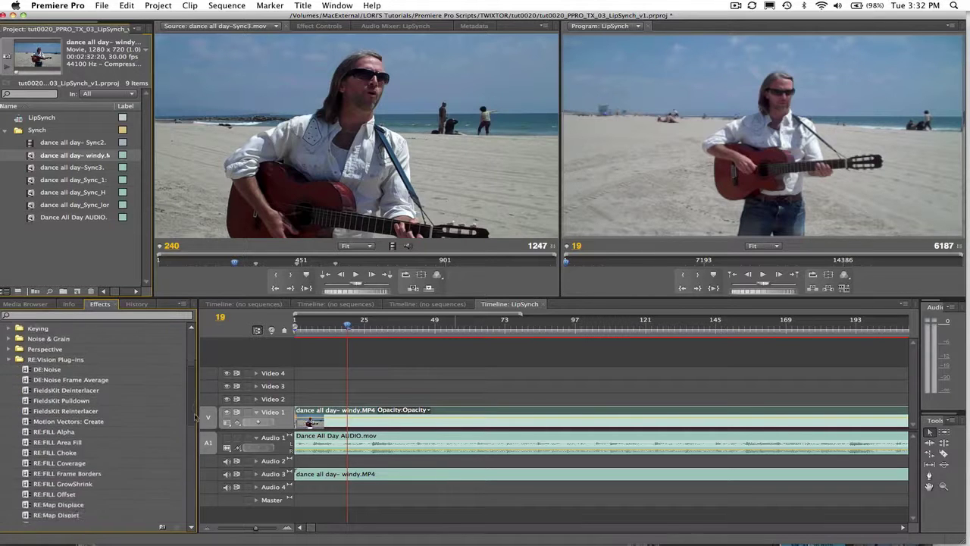
scroll(182, 468, "down", 5)
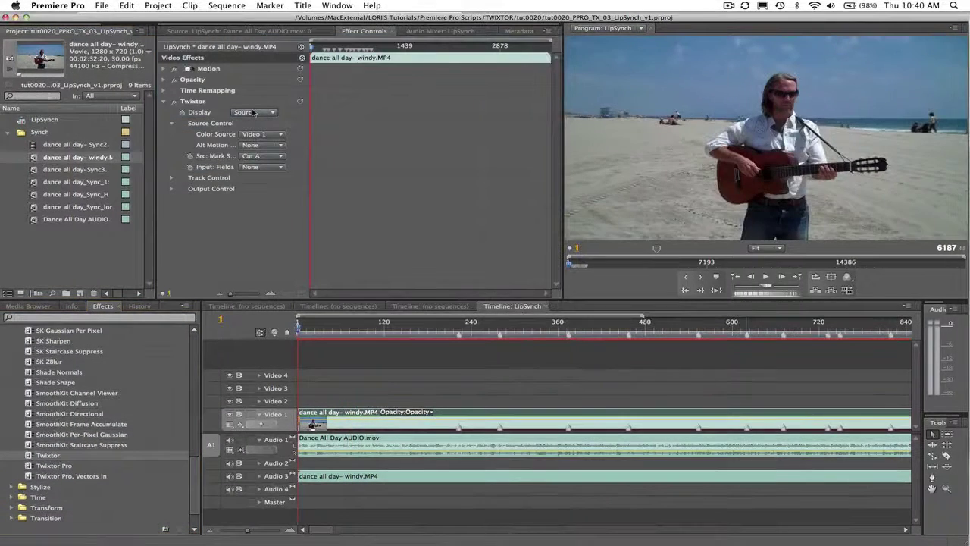
Step: Keep Twixtor's Display on Source, set Time Remap to Frame Number, and play the sequence
left_click(254, 112)
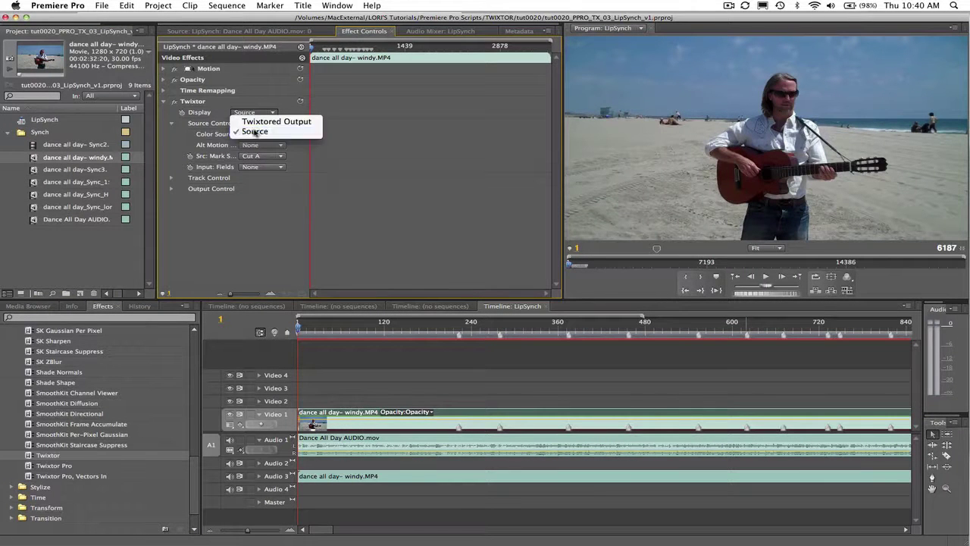
left_click(255, 132)
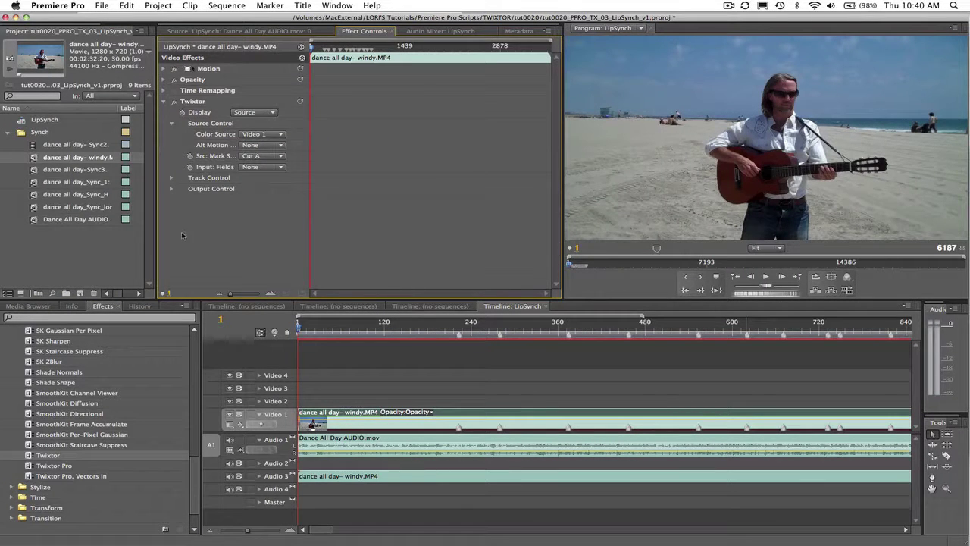
left_click(171, 188)
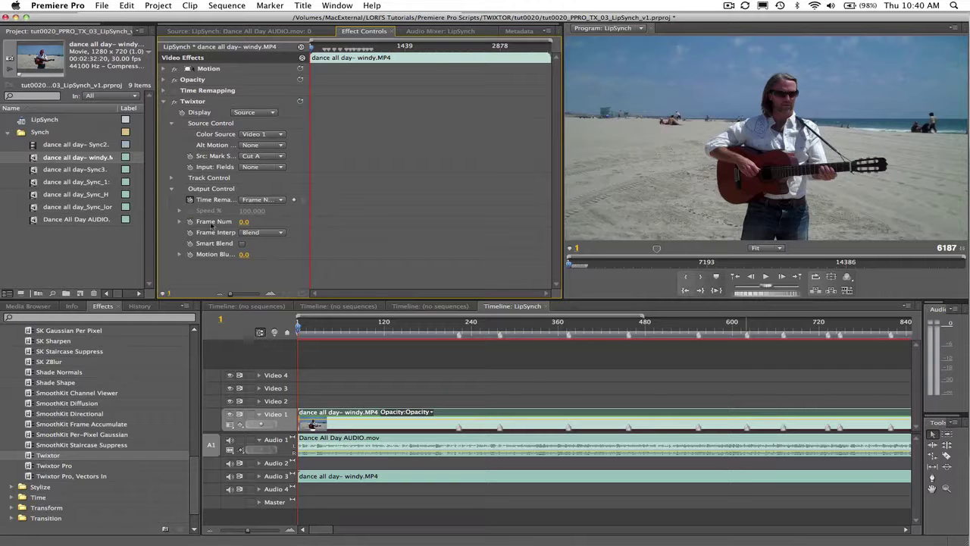
left_click(260, 201)
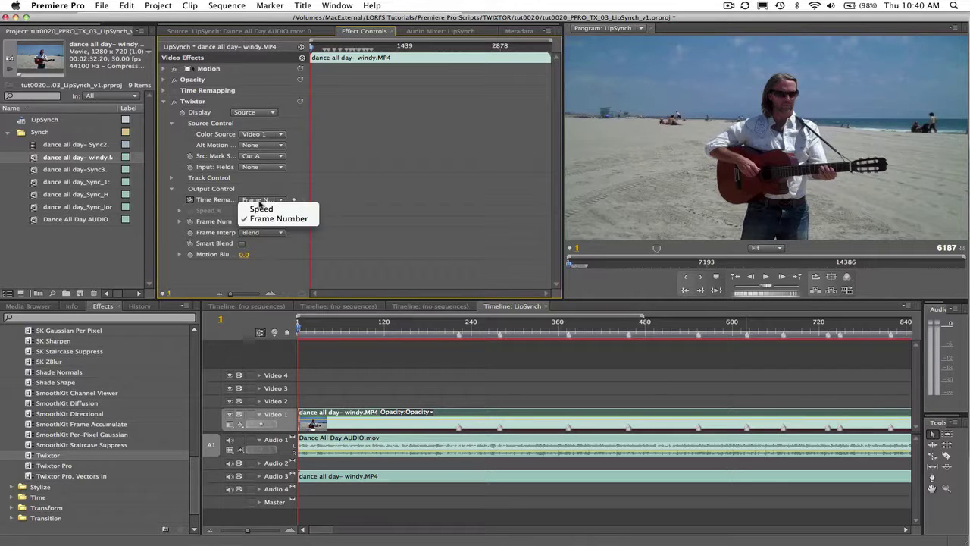
left_click(258, 220)
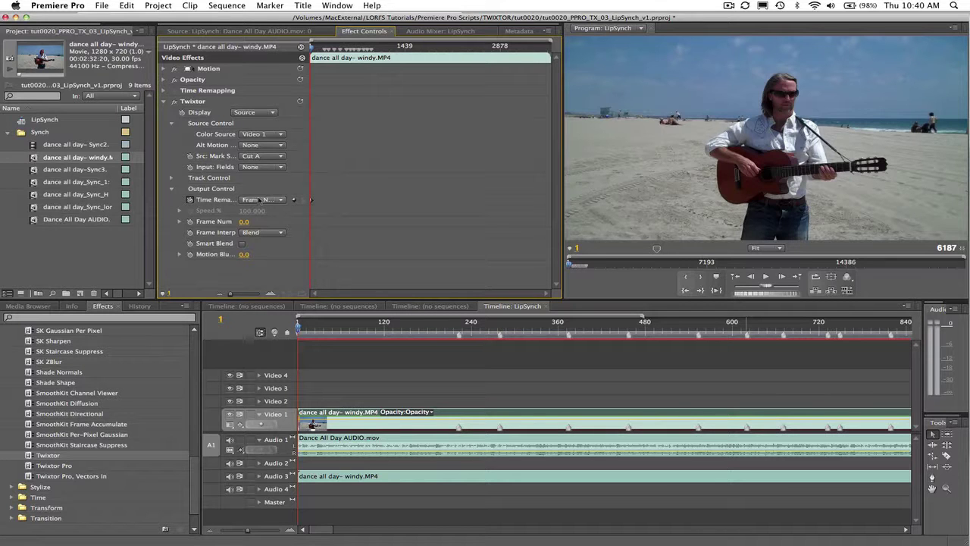
left_click(487, 417)
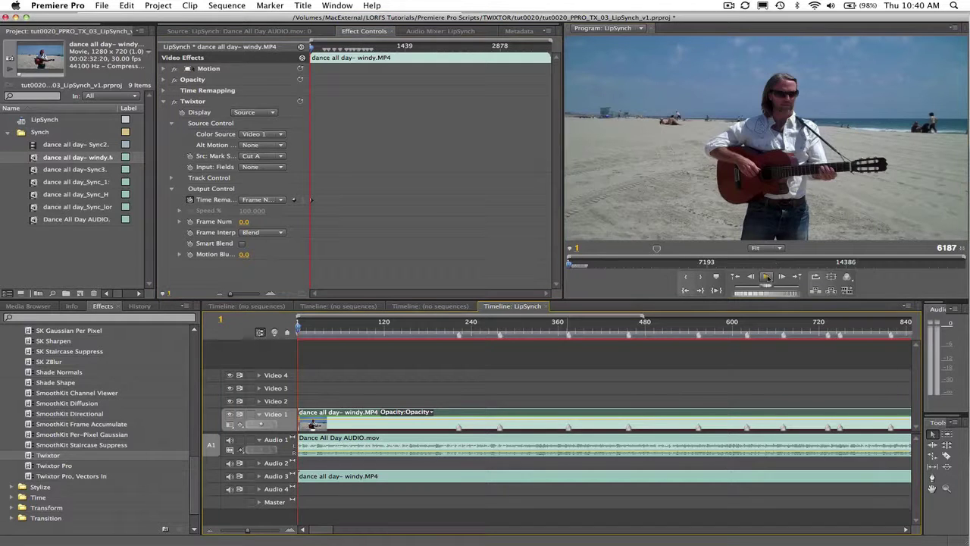
left_click(767, 278)
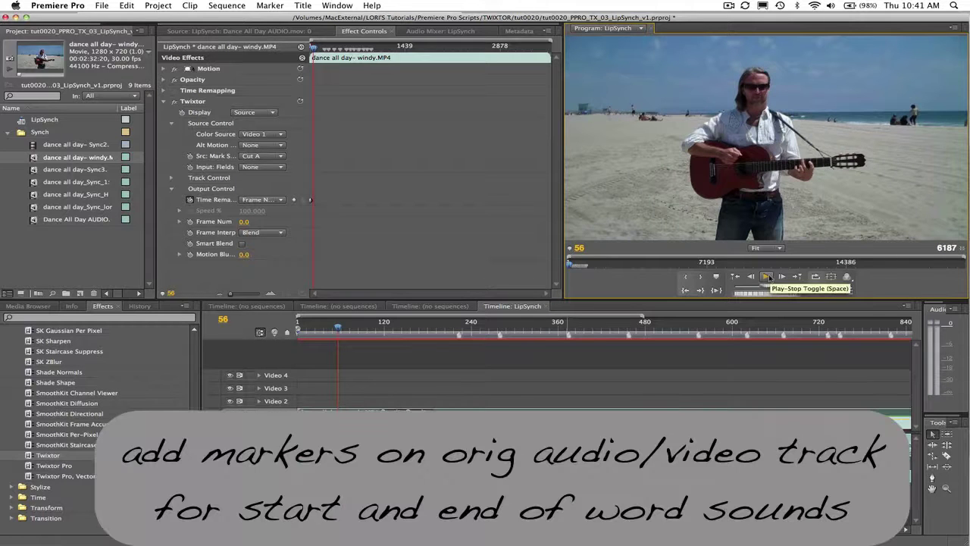
Step: Preview the beach clip up to frame 118, then show the Dance All Day AUDIO.mov source
left_click(767, 276)
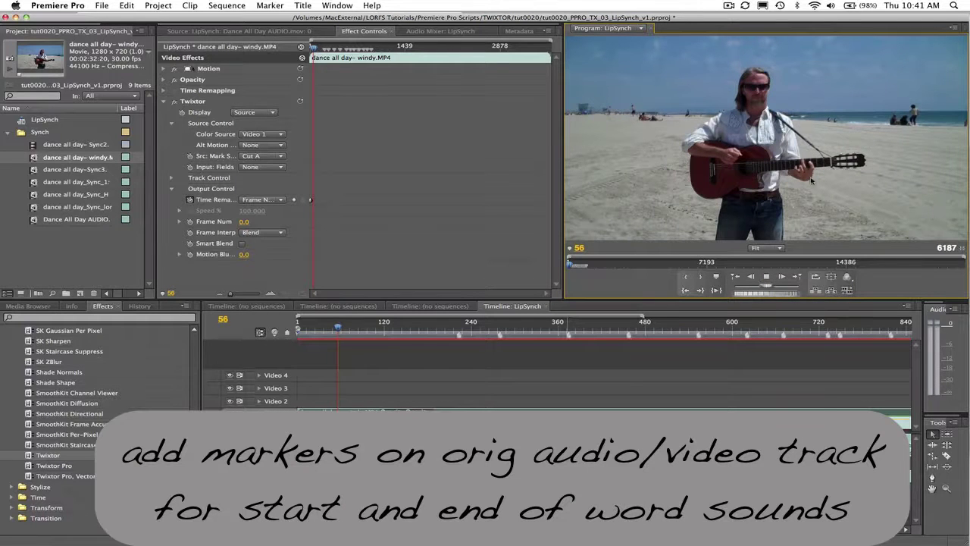
left_click(766, 275)
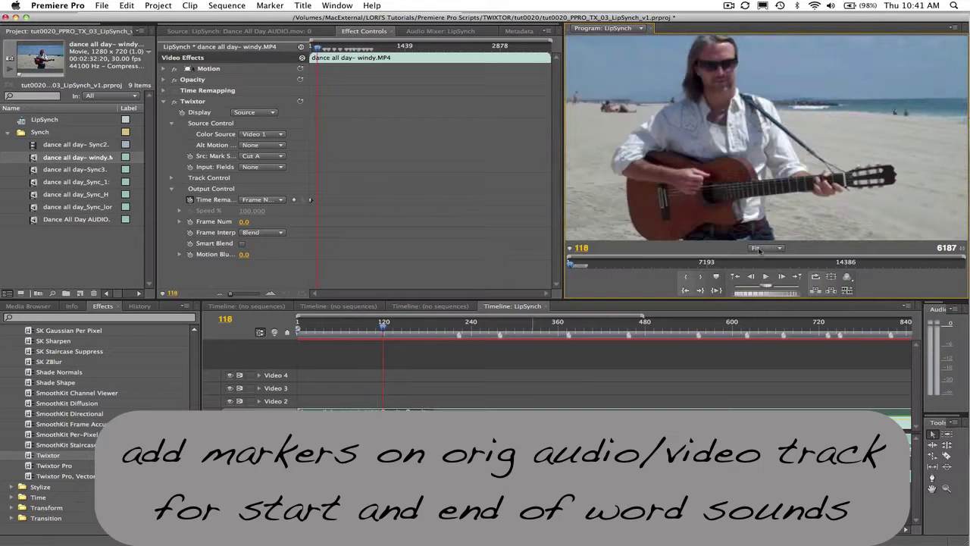
left_click(251, 32)
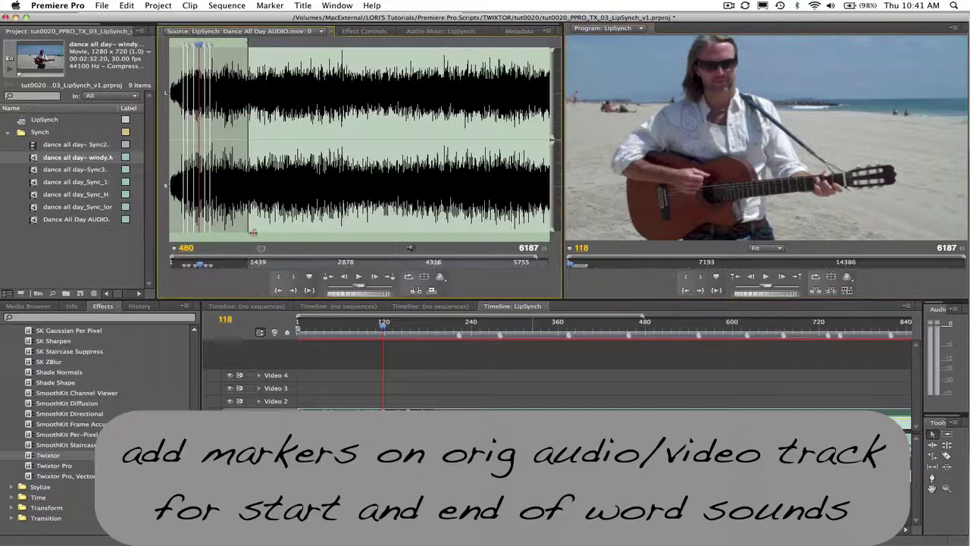
Step: Play the studio audio, step back to its word marker at 295, and reset the sequence to frame 1
left_click(360, 278)
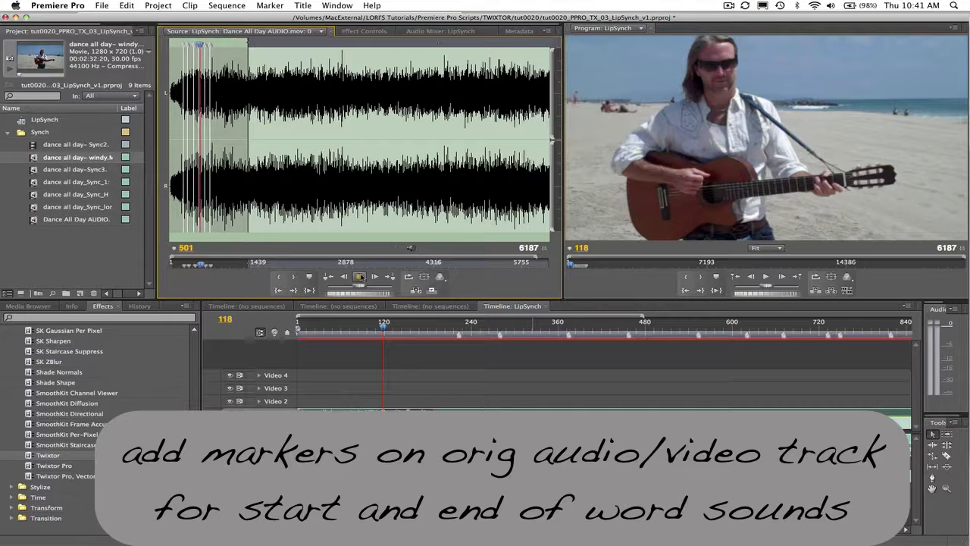
left_click(360, 278)
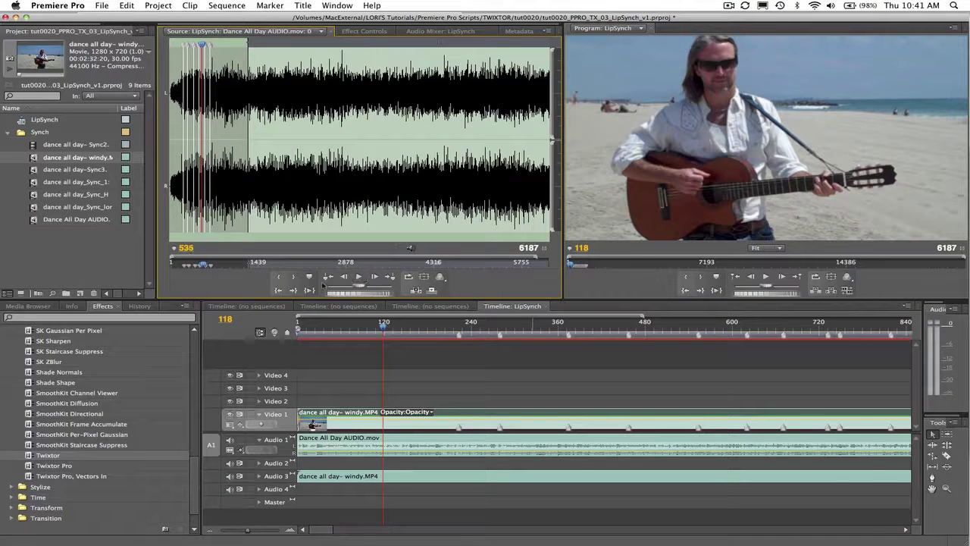
left_click(329, 277)
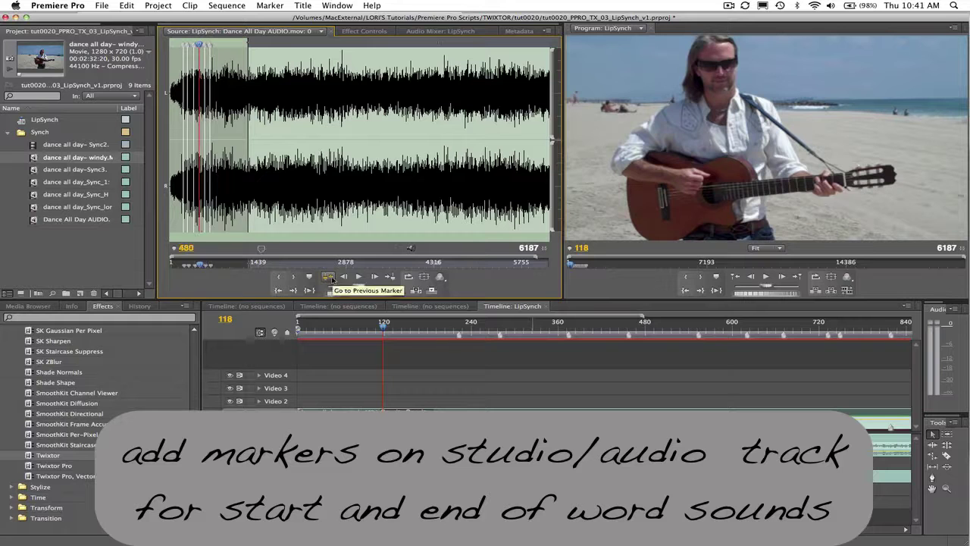
left_click(330, 277)
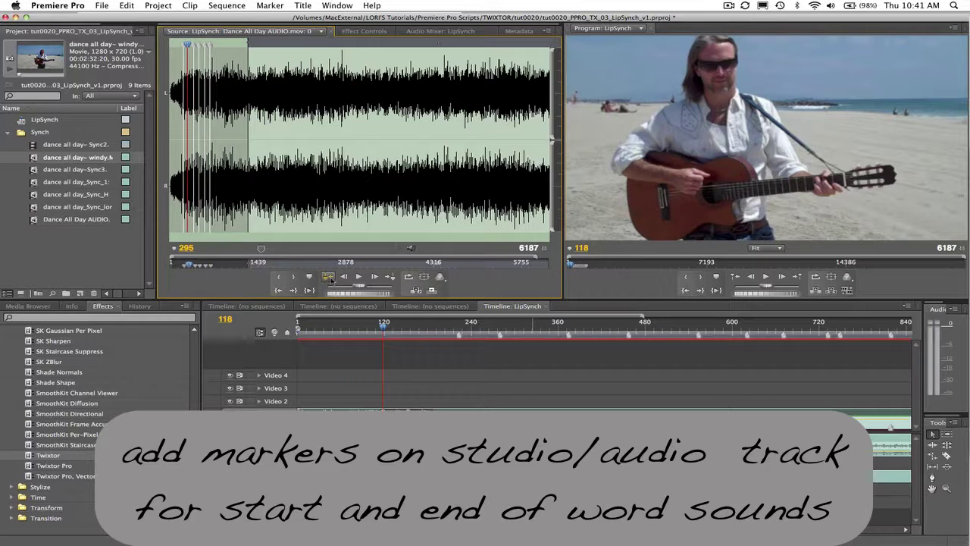
left_click(358, 277)
left_click_drag(384, 323, 298, 322)
left_click(363, 31)
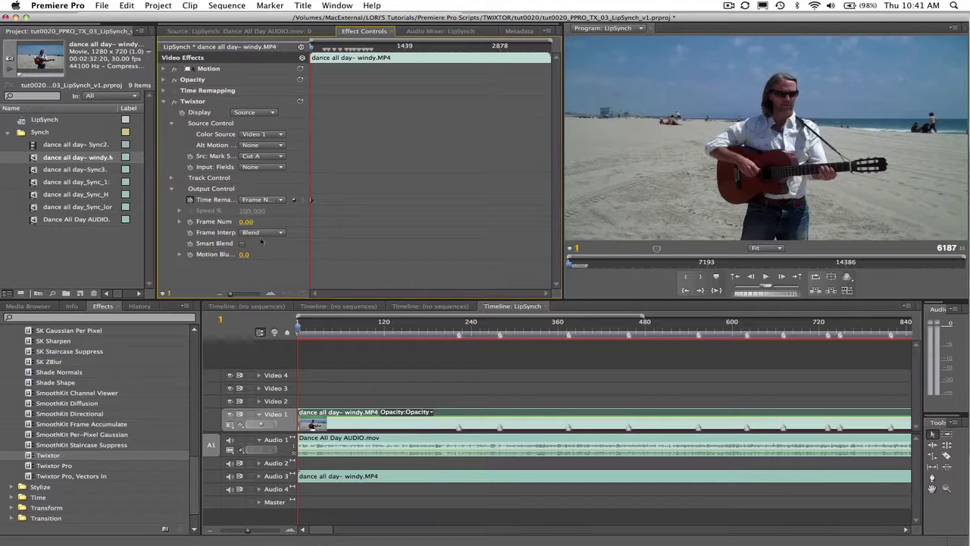
Step: Set a Twixtor Frame Num keyframe of 0 at the sequence start
left_click(190, 221)
left_click(248, 221)
key("Return")
Step: Check the studio audio at frame 295, then move the sequence to frame 228
left_click(241, 30)
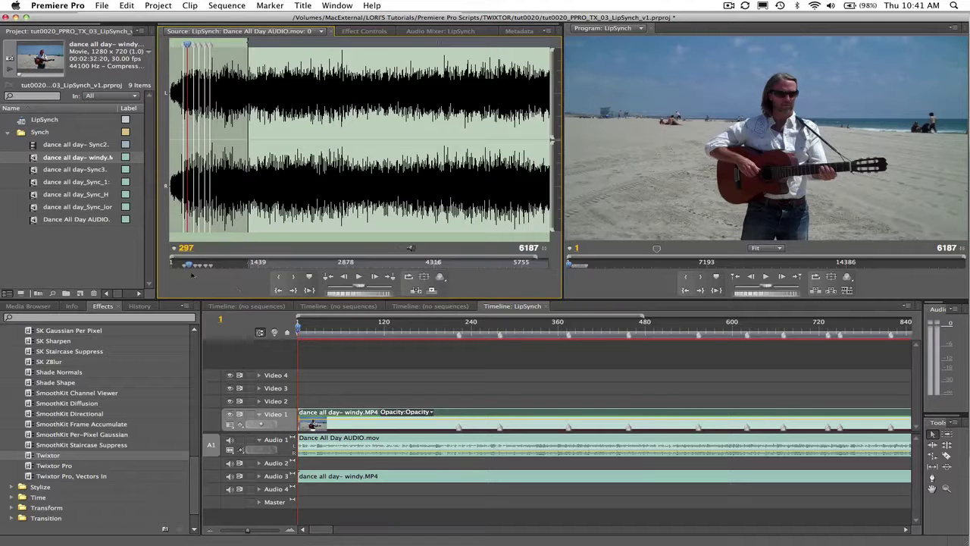
left_click_drag(335, 291, 328, 292)
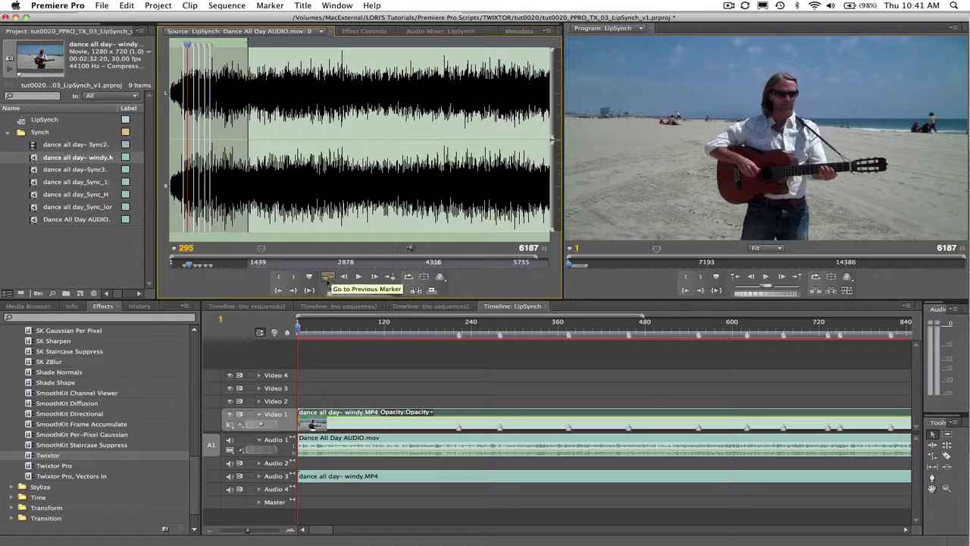
left_click(254, 418)
key("Right")
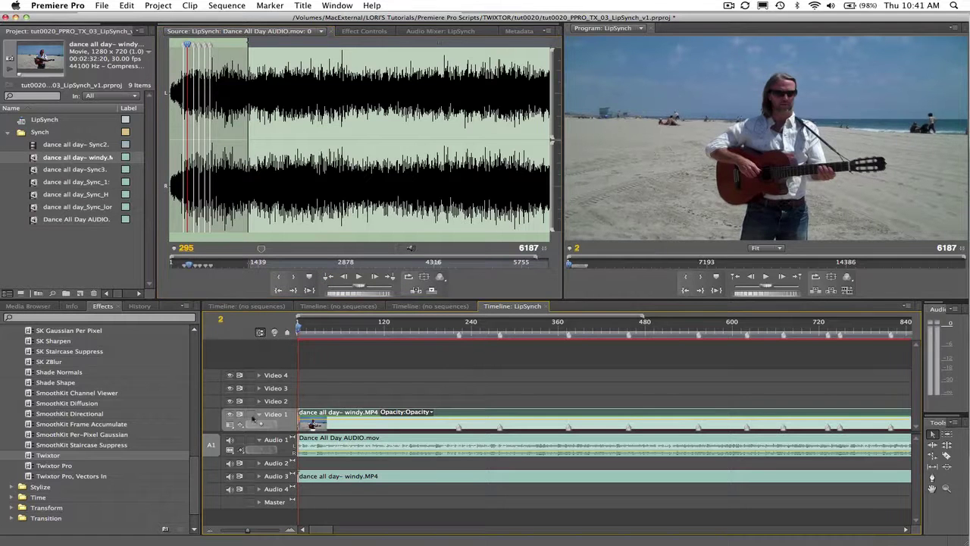
left_click(223, 320)
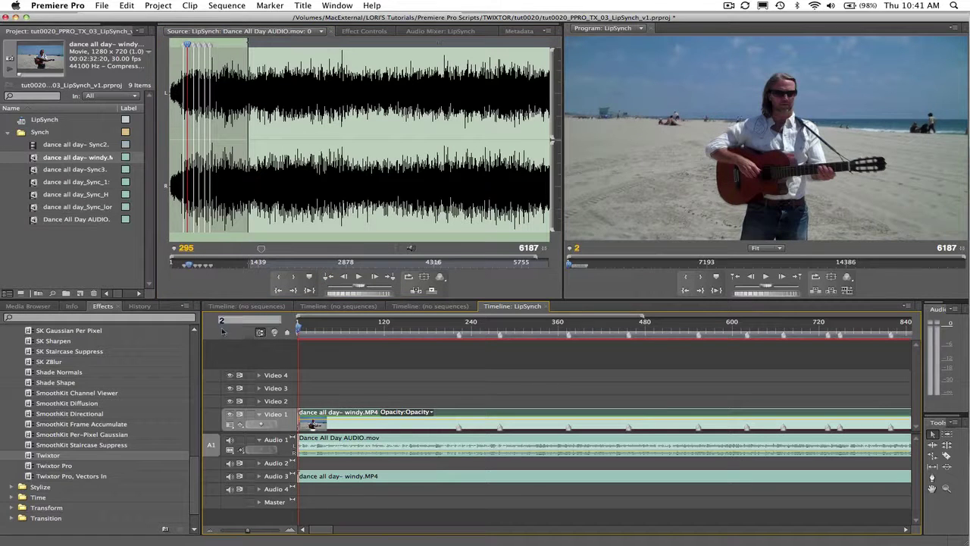
type("228")
key("Return")
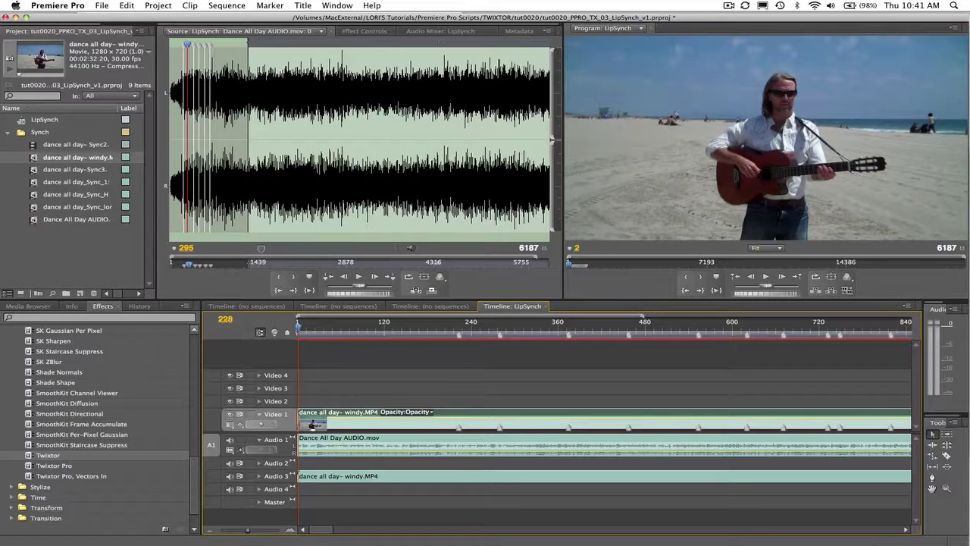
left_click(364, 31)
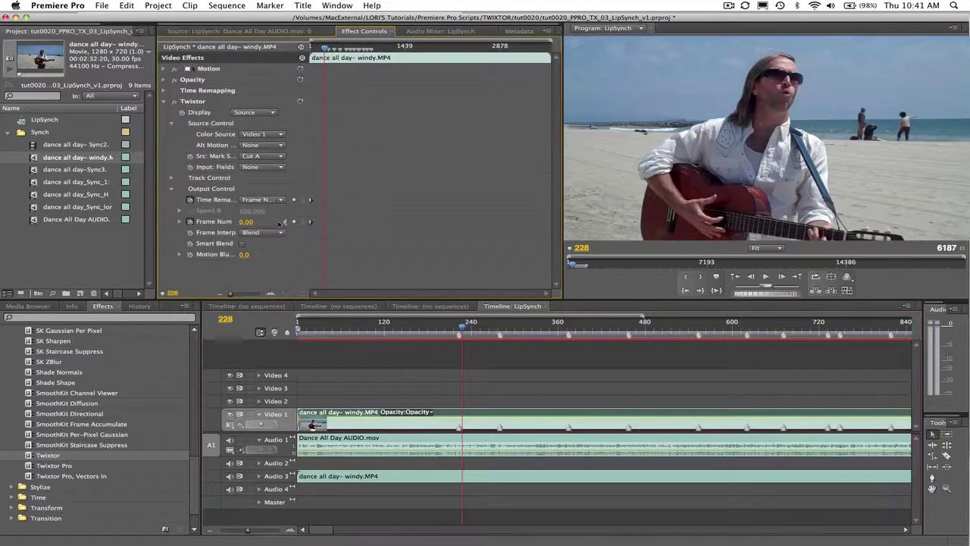
Step: Keyframe Frame Num to 224 at frame 228 and step back to check the retiming
left_click(248, 222)
type("22")
type("4")
key("Return")
left_click(250, 390)
key("Left")
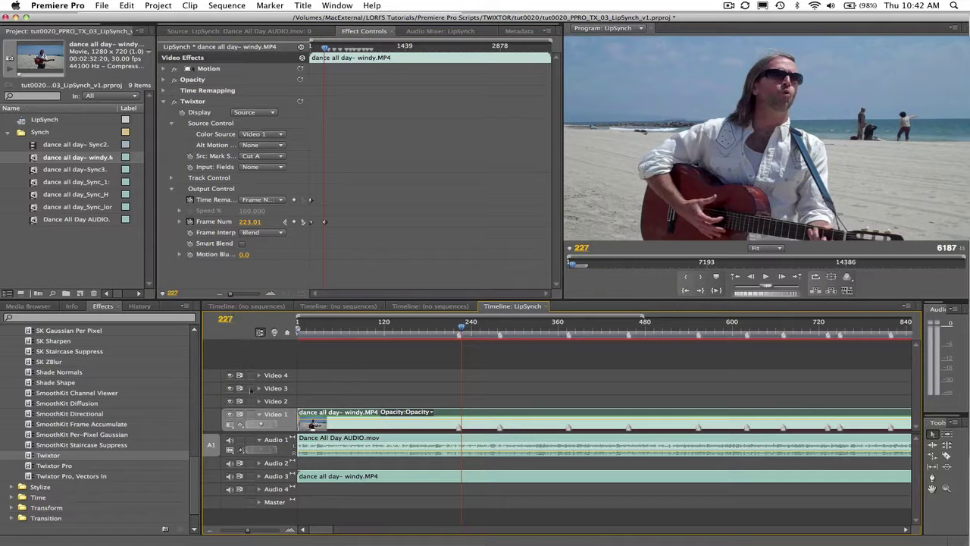
Step: Move the sequence to frame 295 and keyframe Frame Num to 280
left_click(225, 323)
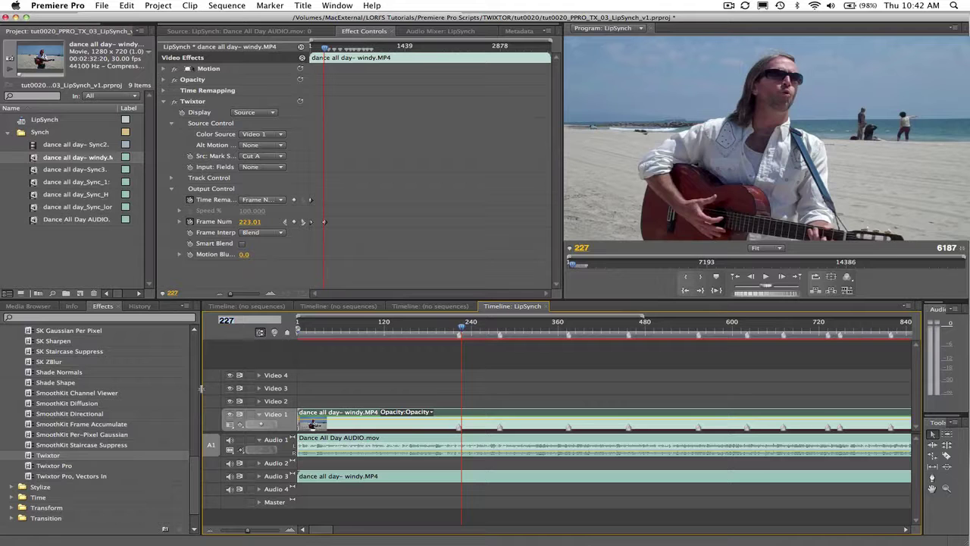
type("295")
key("Return")
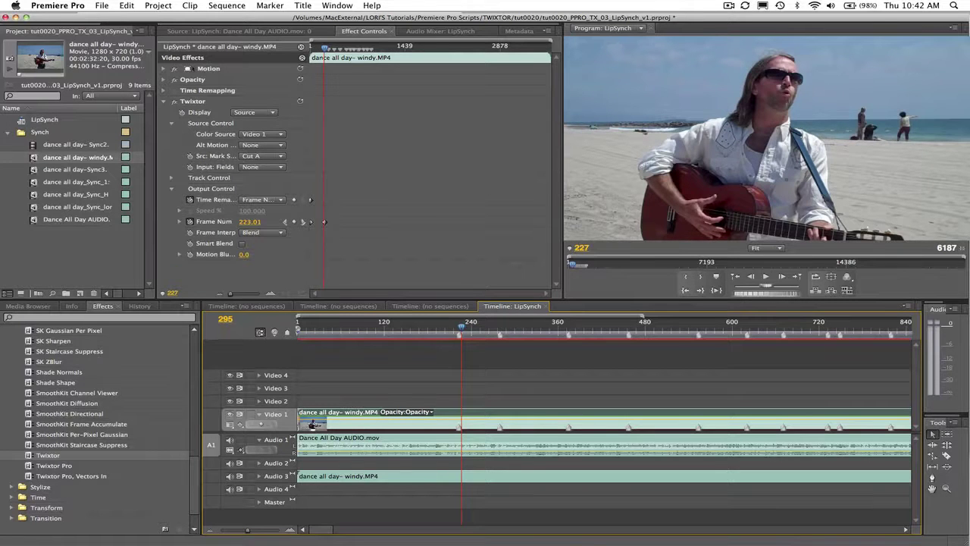
left_click(249, 221)
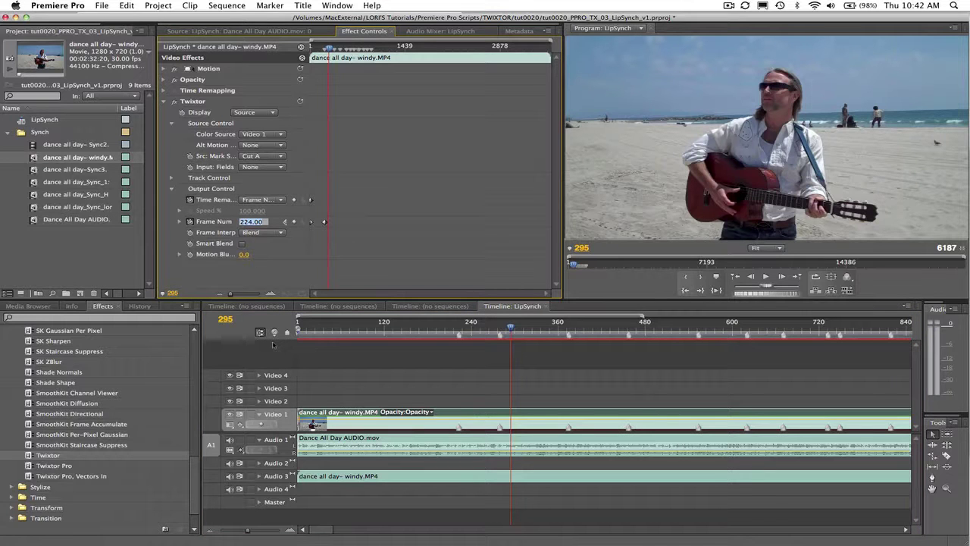
type("280")
key("Return")
left_click(214, 328)
Step: Move the sequence to frame 400 and keyframe Frame Num to 375
key("Left")
mouse_move(224, 320)
left_mouse_down()
mouse_move(250, 320)
mouse_move(227, 320)
left_mouse_up()
left_click(226, 321)
type("400")
key("Return")
left_click(251, 221)
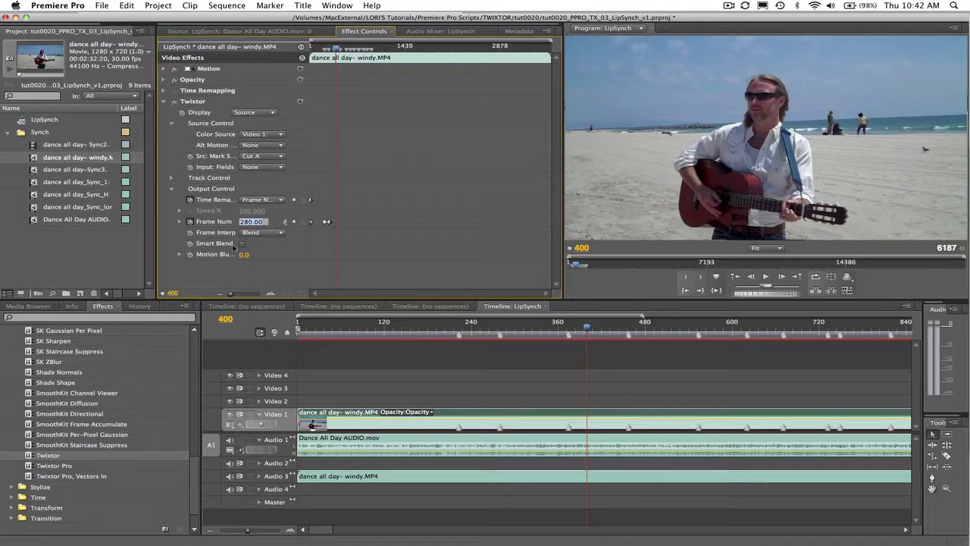
type("375")
key("Return")
Step: Move the sequence to frame 480 and keyframe Frame Num to 458
left_click(225, 319)
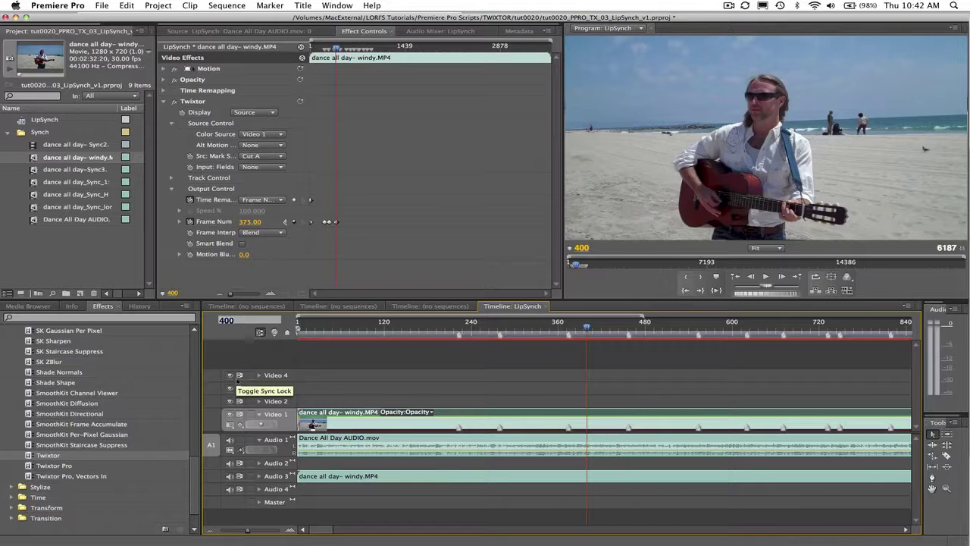
type("480")
key("Return")
left_click(251, 222)
type("458")
key("Return")
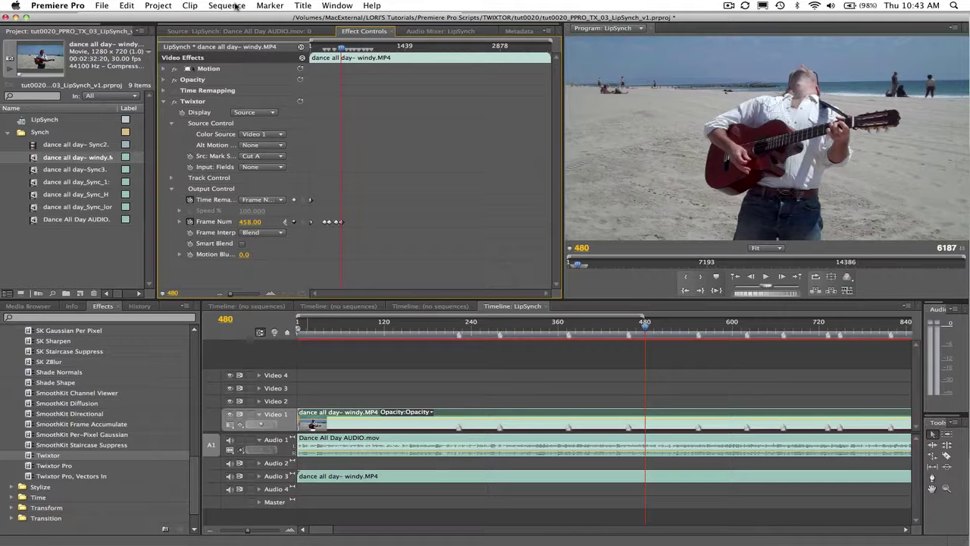
Step: Switch Twixtor's Display to Twixtored Output and render effects in the work area
left_click(254, 112)
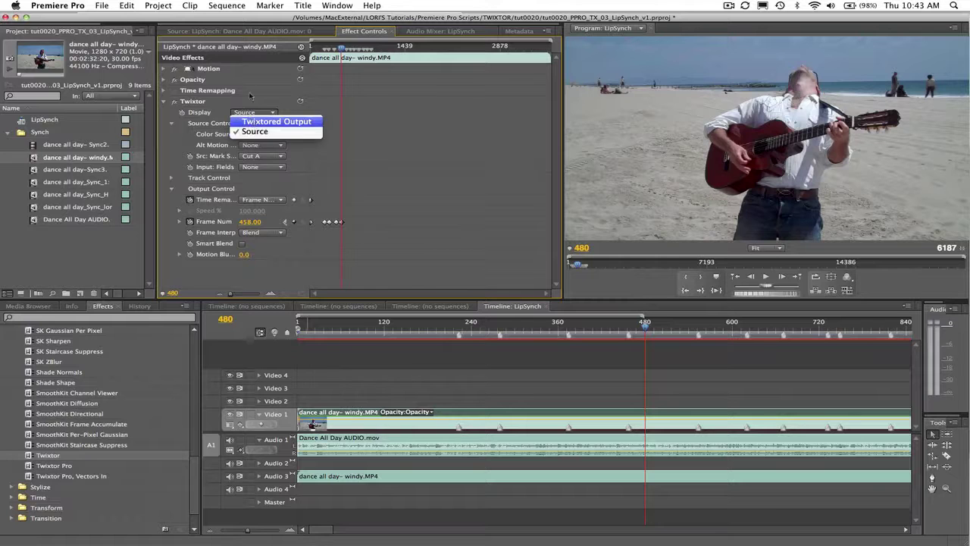
left_click(227, 5)
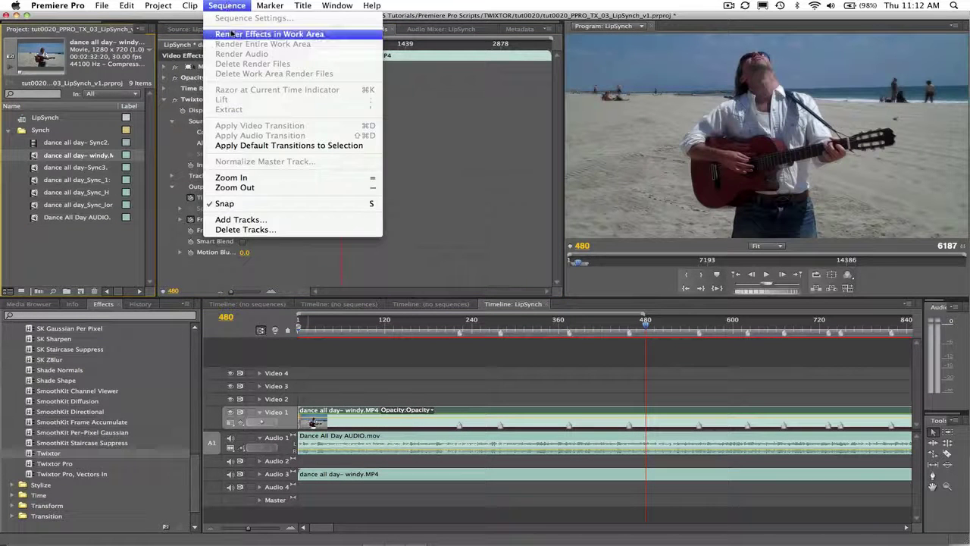
left_click(231, 34)
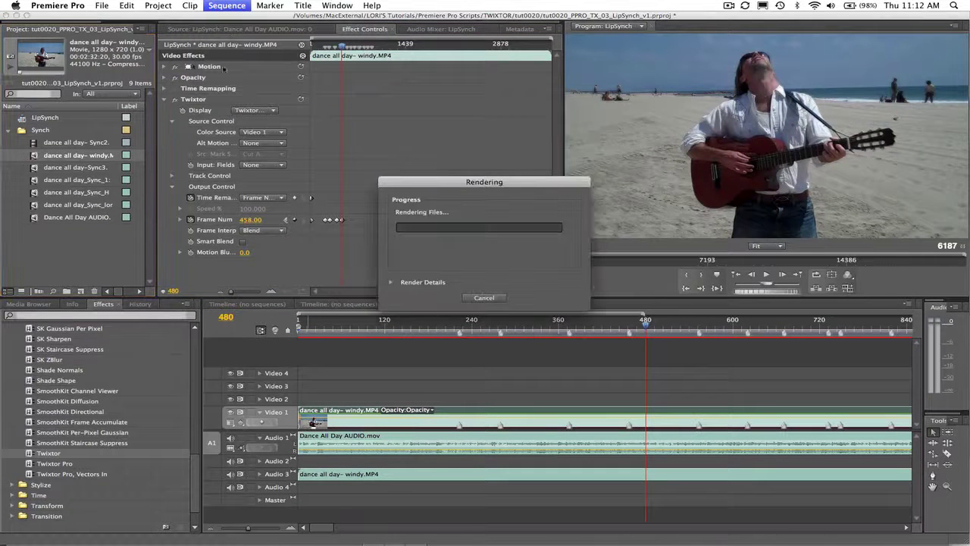